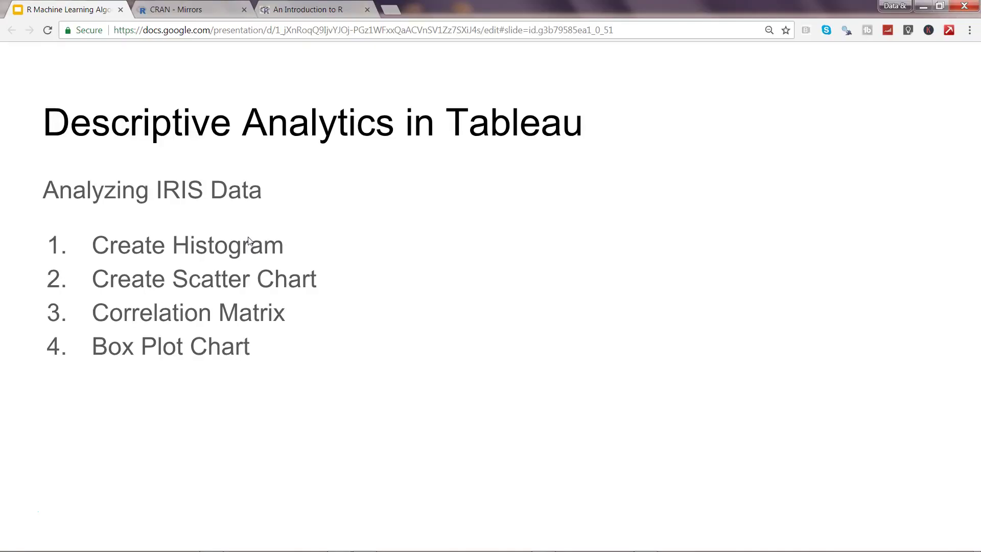
- Leave the slideshow and Alt+Tab through the open windows until RStudio is in front
key("alt+Tab")
key("alt+Tab")
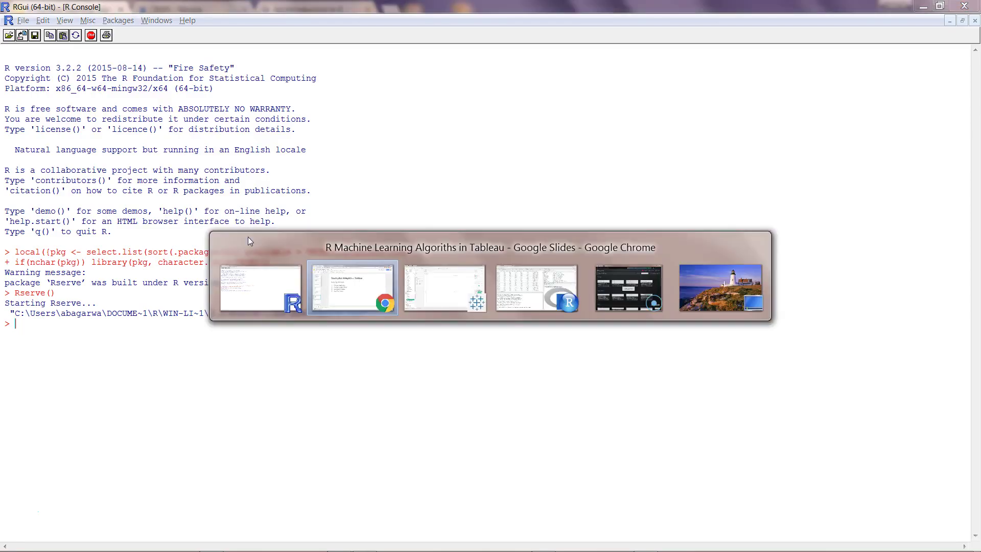
key("alt+Tab")
key("alt+Tab")
key("alt+Tab")
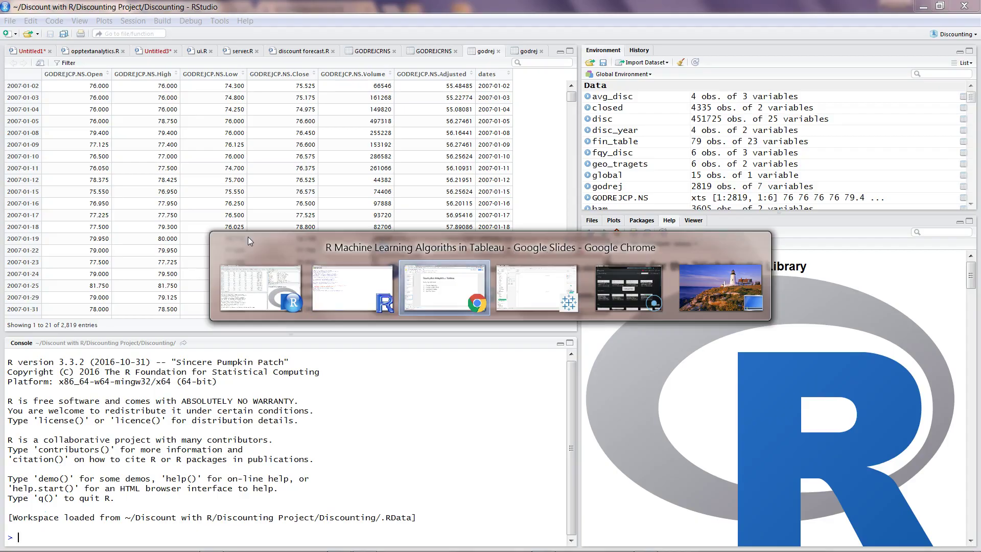
key("alt+Tab")
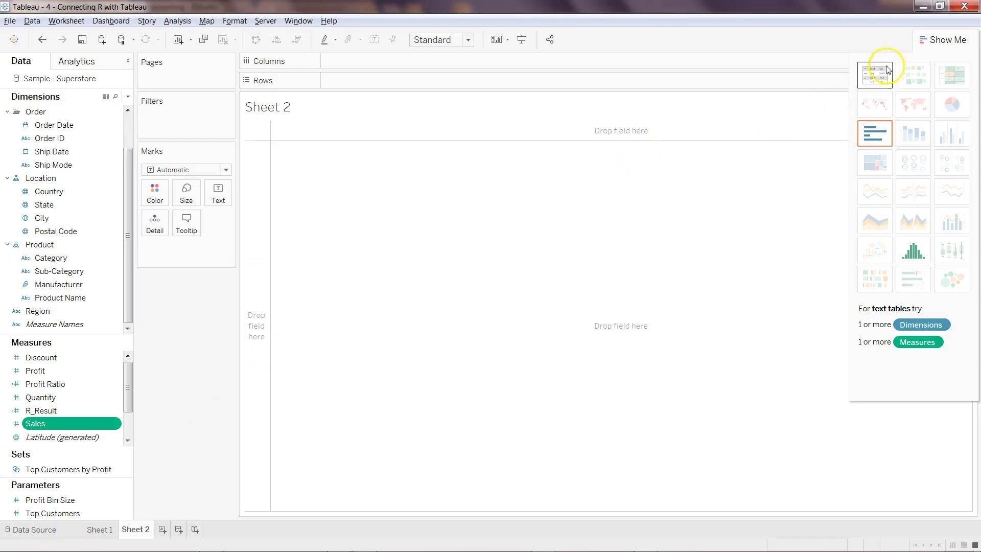
- Select only the Quantity measure and check the histogram suggestion in Show Me
left_click(944, 40)
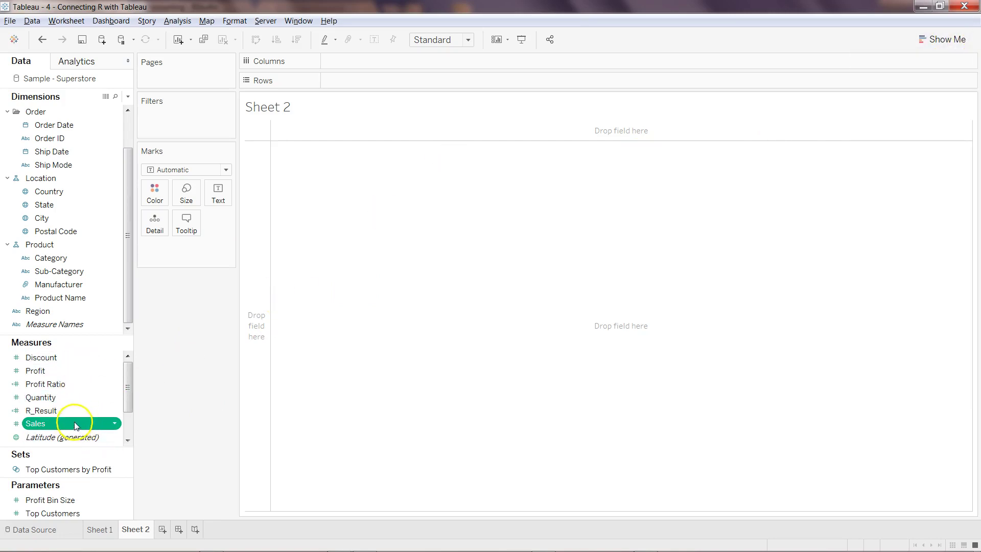
left_click(77, 397)
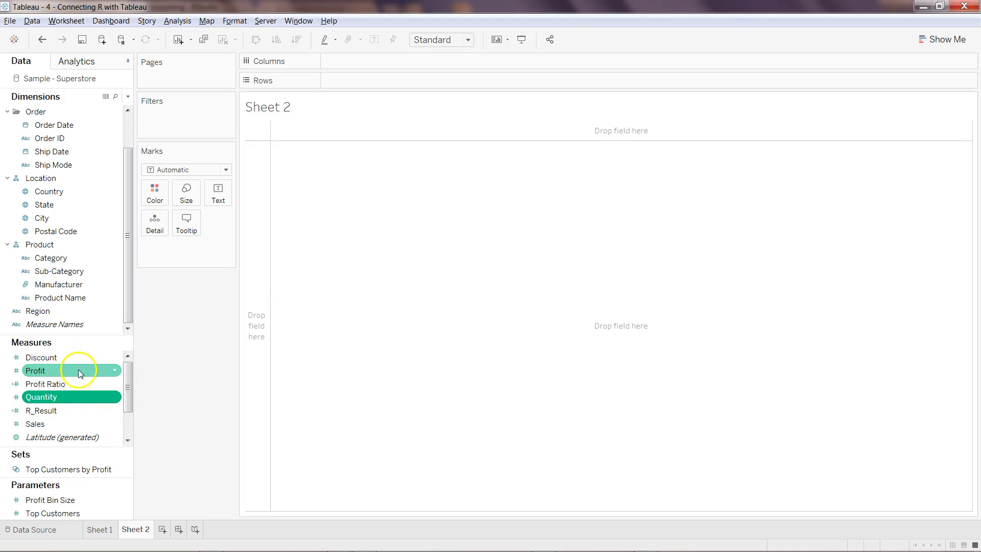
left_click(79, 368)
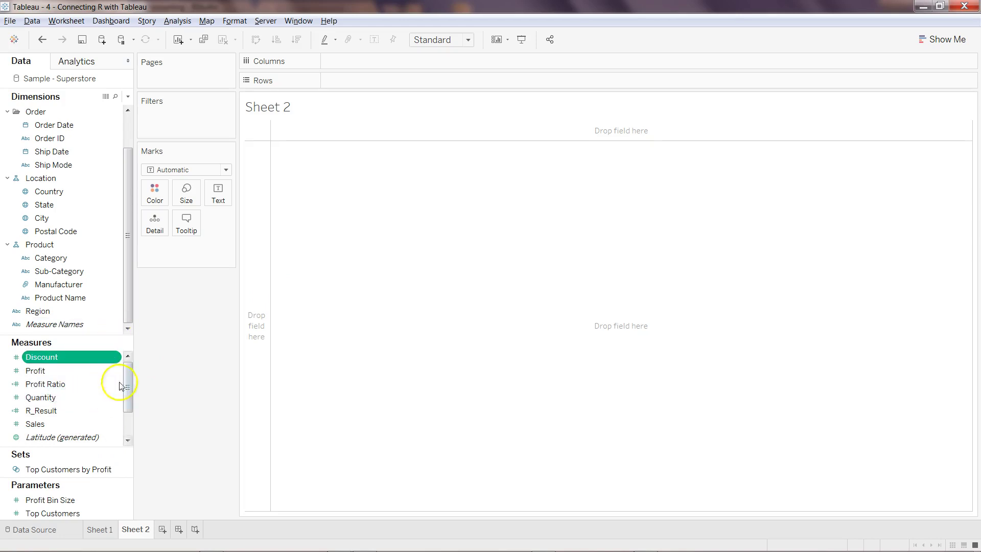
left_click(951, 40)
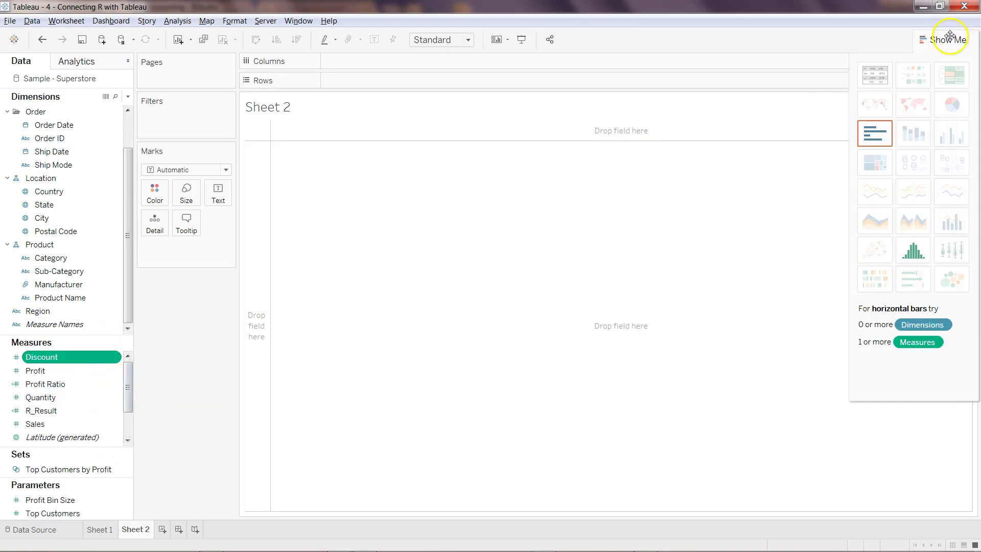
left_click(911, 259)
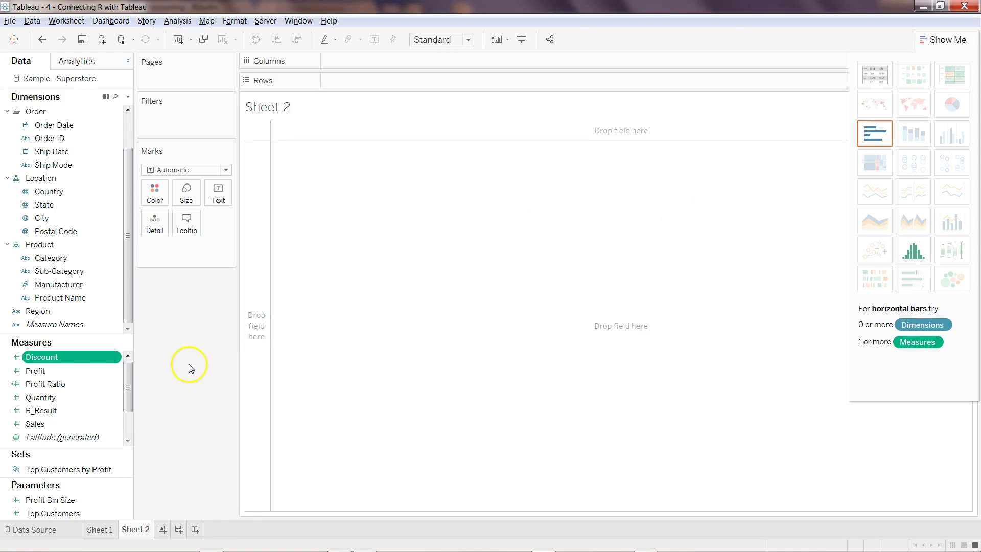
left_click(101, 397, "ctrl")
left_click(100, 402)
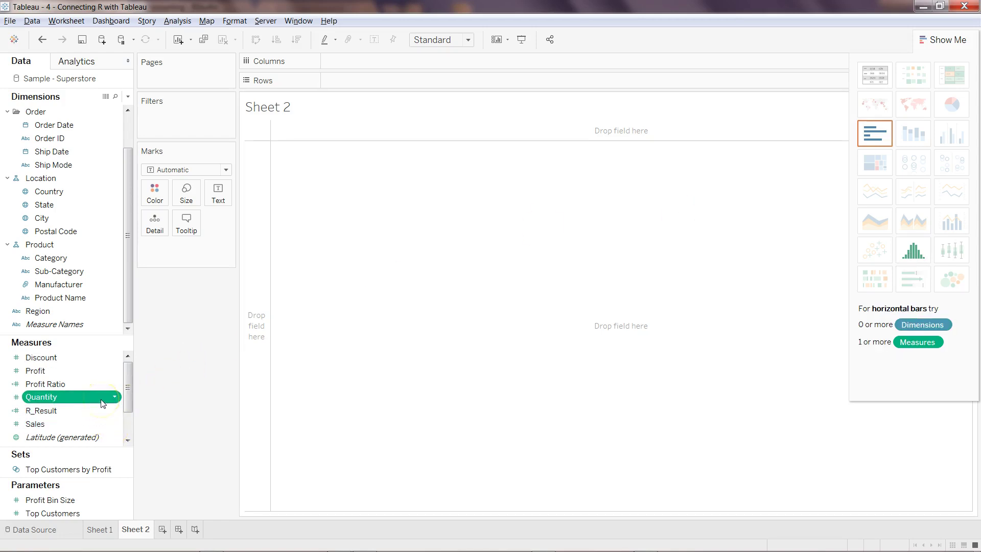
- Build the Quantity record-count histogram from Show Me and close the panel
left_click(912, 252)
mouse_move(489, 392)
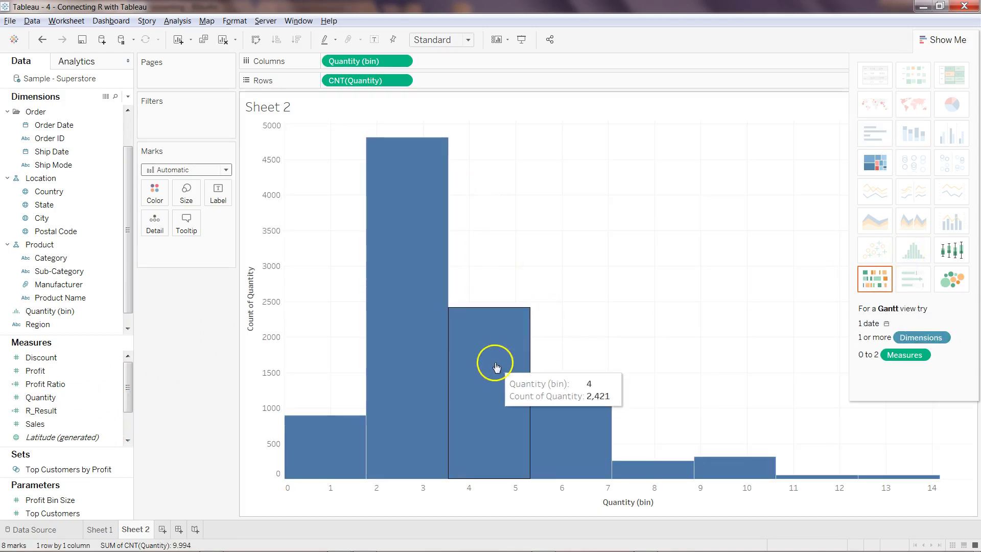
left_click(945, 39)
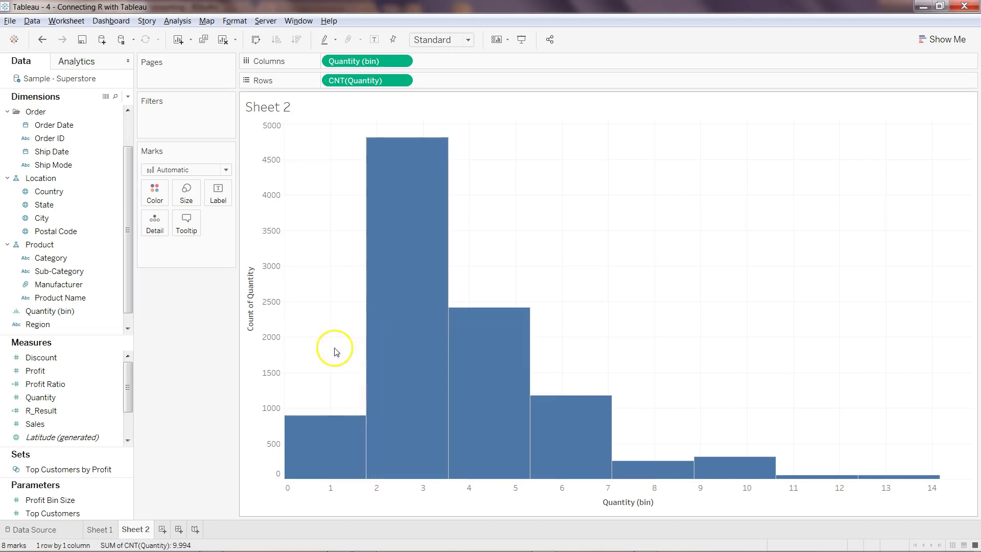
left_click(110, 313)
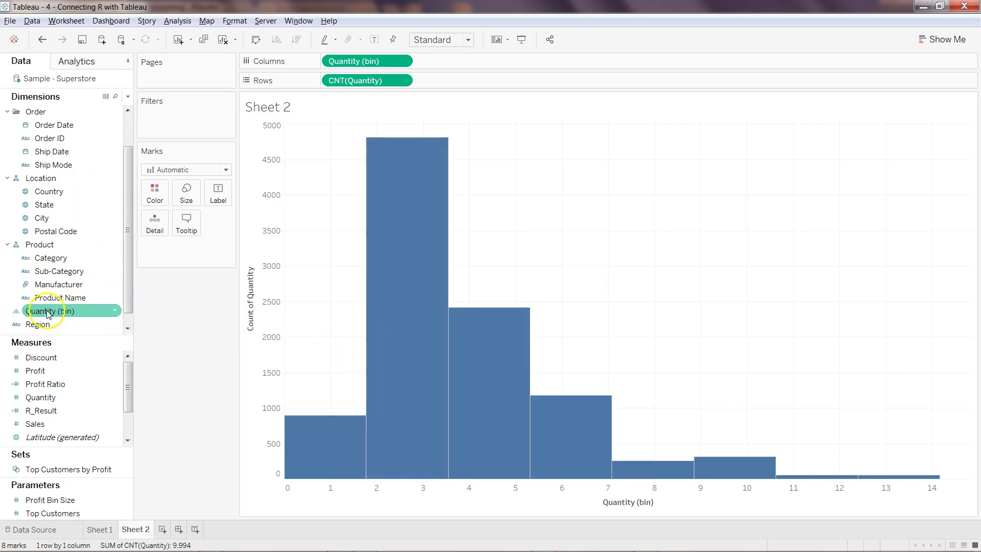
- Open Edit Bins for Quantity (bin) and apply a bin size of 2
left_click(116, 311)
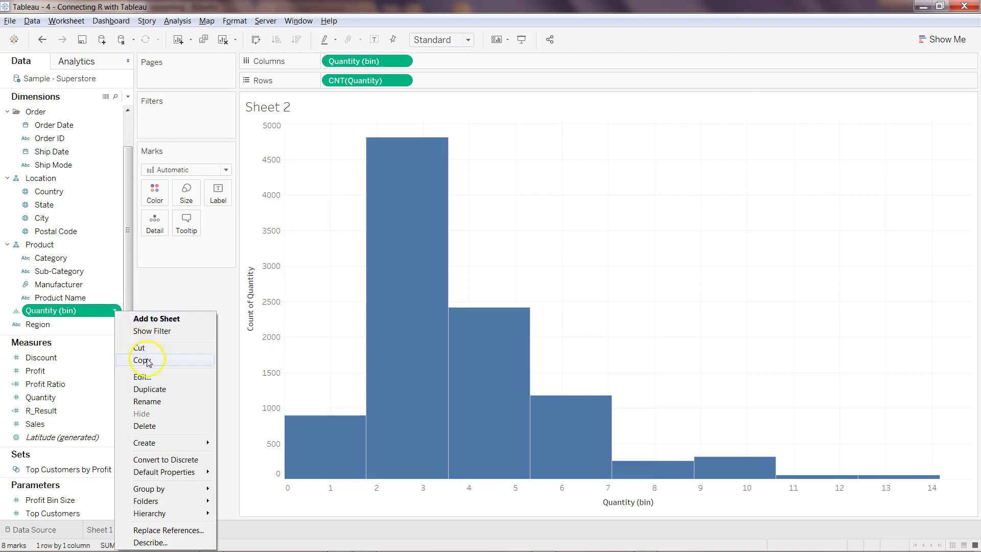
left_click(156, 380)
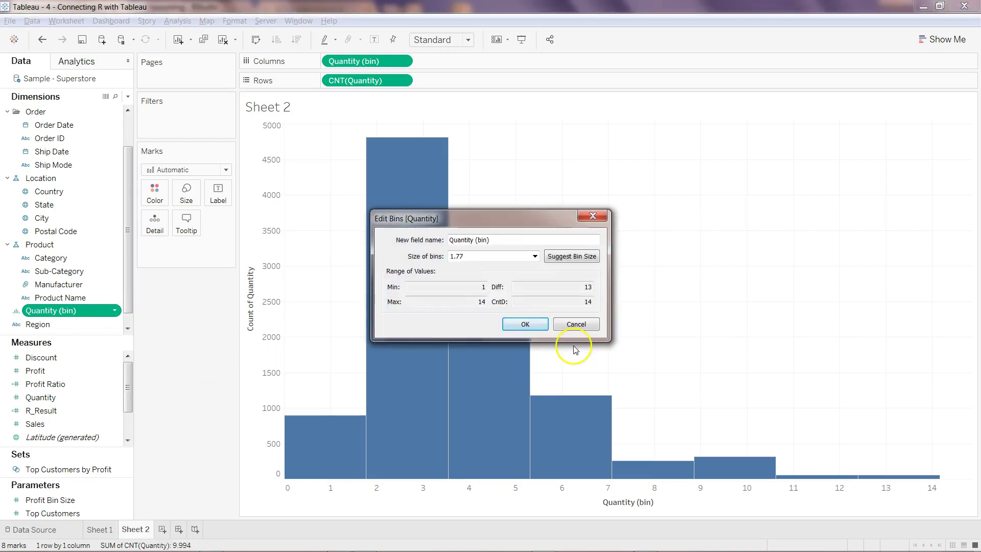
left_click(534, 257)
left_click(535, 259)
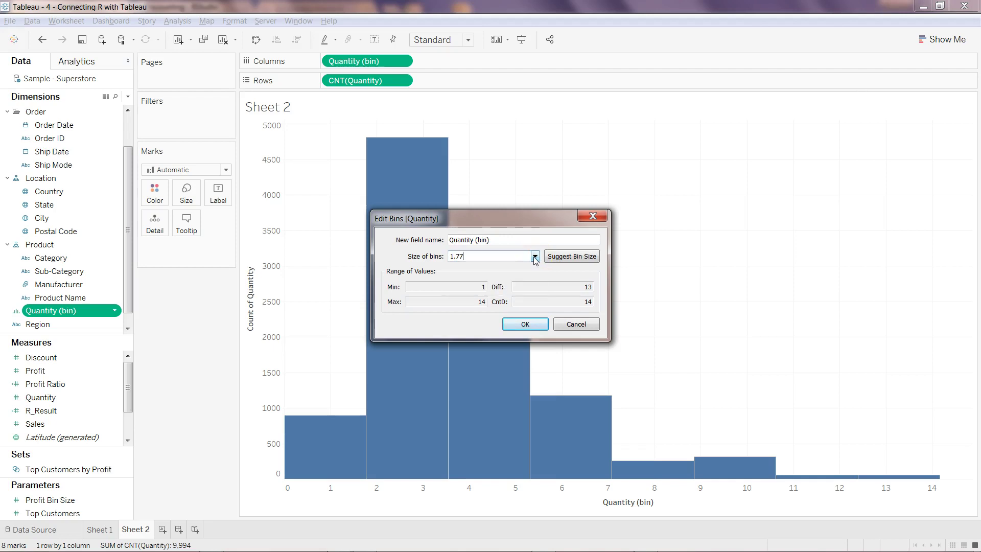
left_click_drag(486, 256, 401, 258)
type("2")
left_click(526, 324)
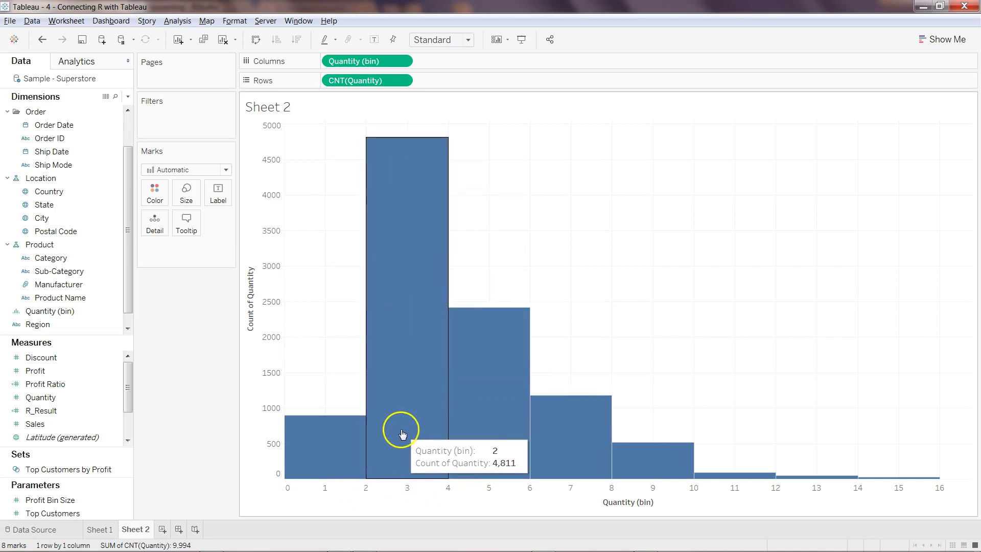
- Re-edit the Quantity (bin) field and change the bin size to 5
right_click(115, 311)
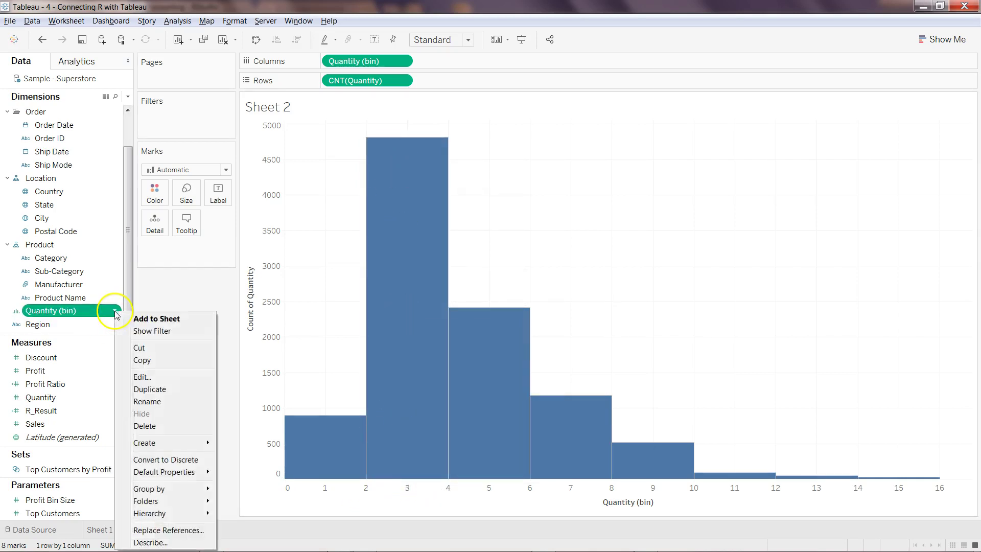
left_click(145, 377)
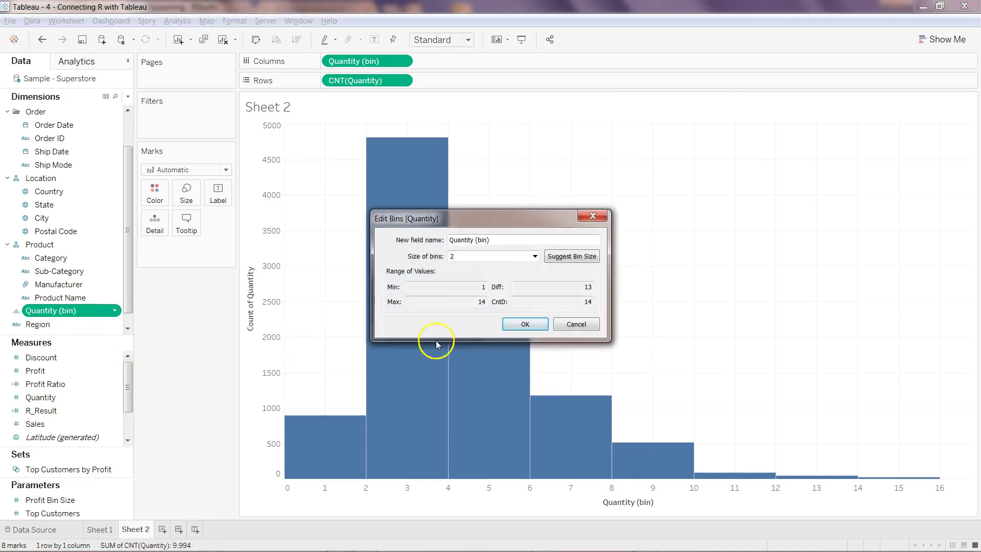
left_click(534, 256)
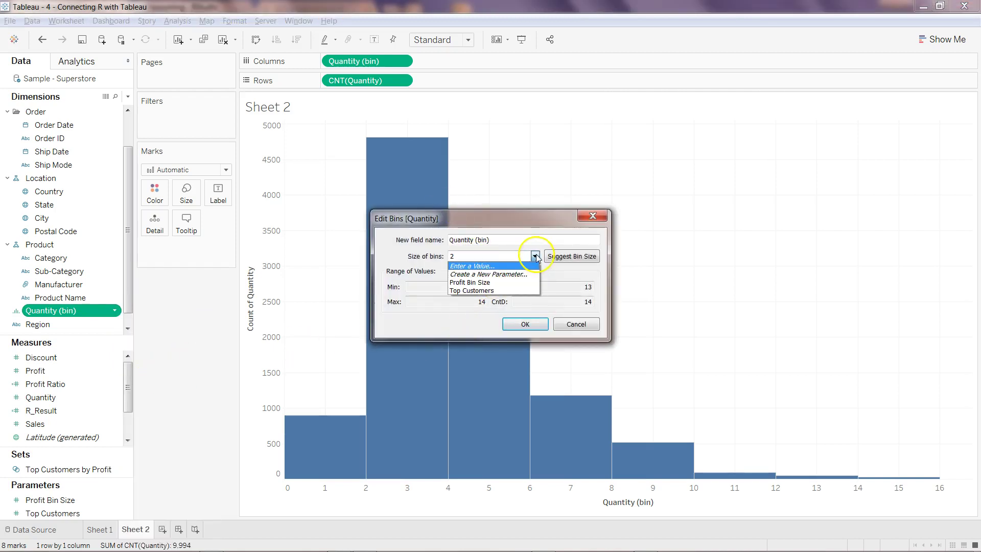
left_click(511, 277)
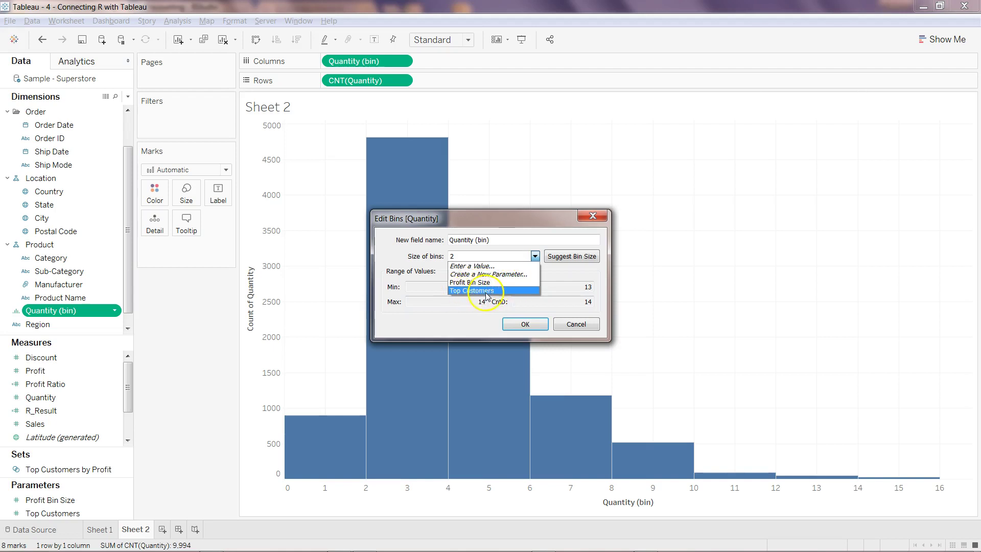
left_click(520, 269)
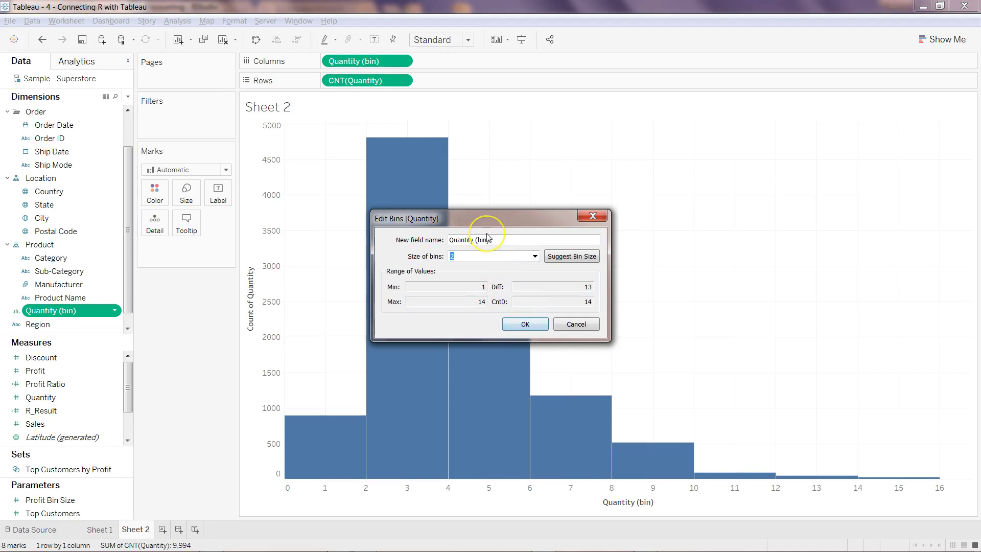
left_click(525, 323)
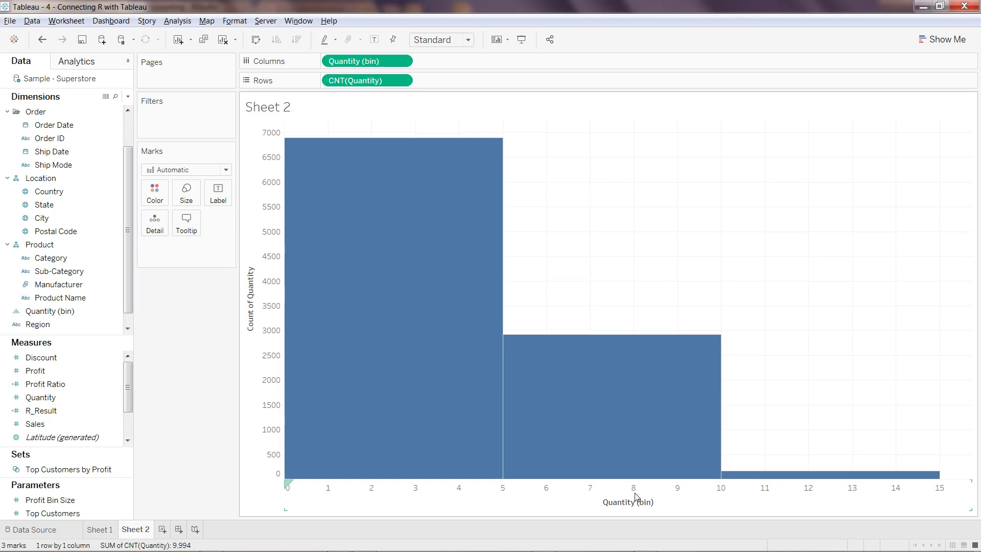
left_click(444, 333)
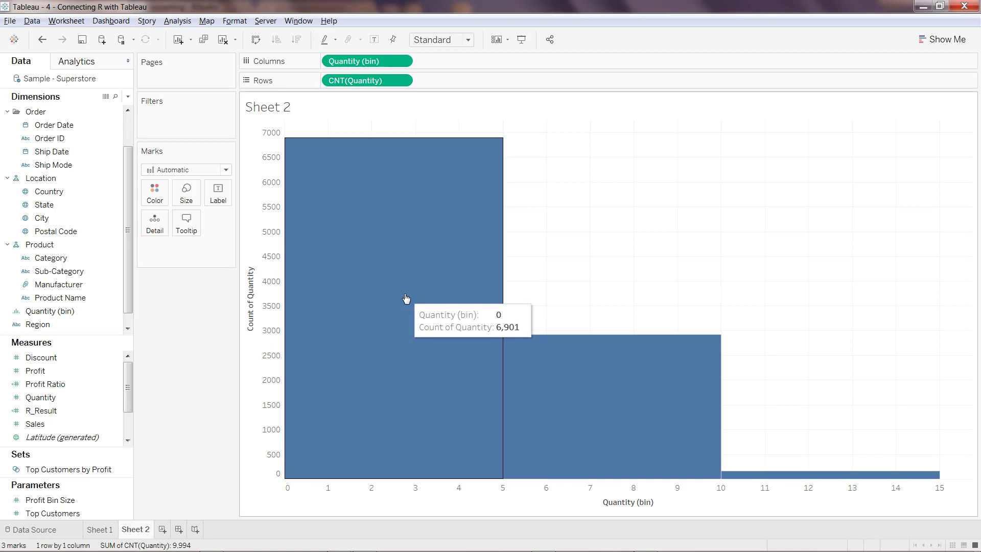
- Clear the bar selection and check the presentation outline before returning to Tableau
left_click(263, 469)
key("alt+Tab")
key("alt+Tab")
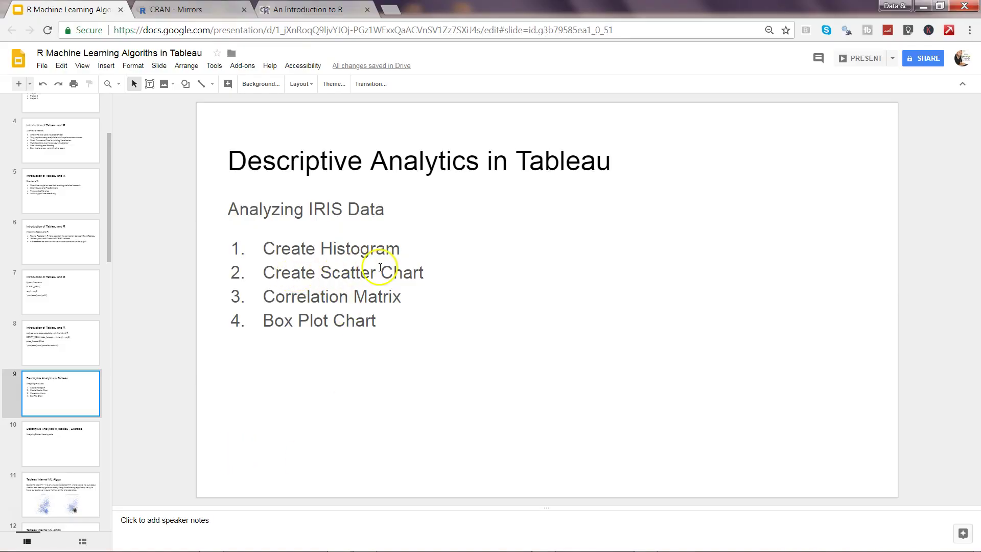
key("alt+Tab")
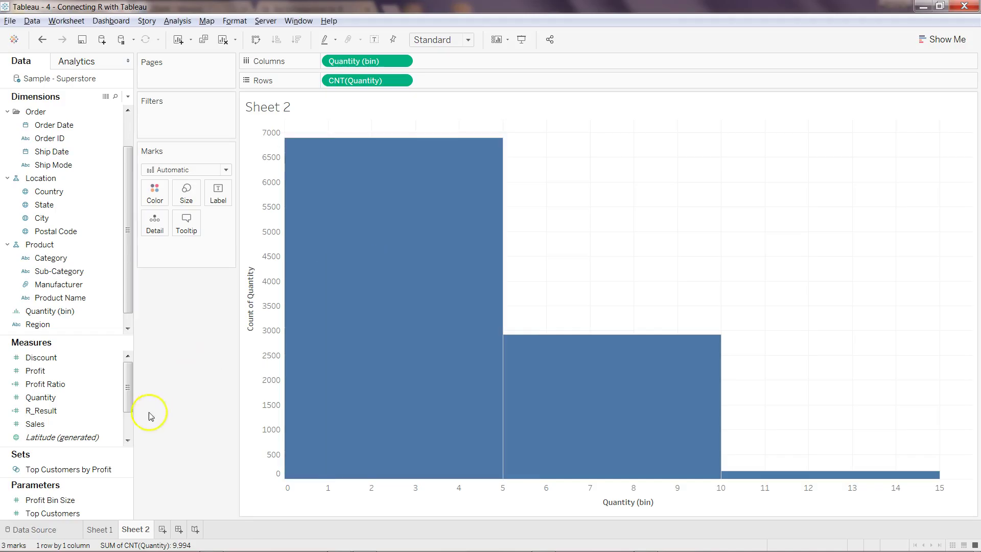
- On a new worksheet, plot SUM(Sales) on Rows against SUM(Quantity) on Columns
left_click(163, 529)
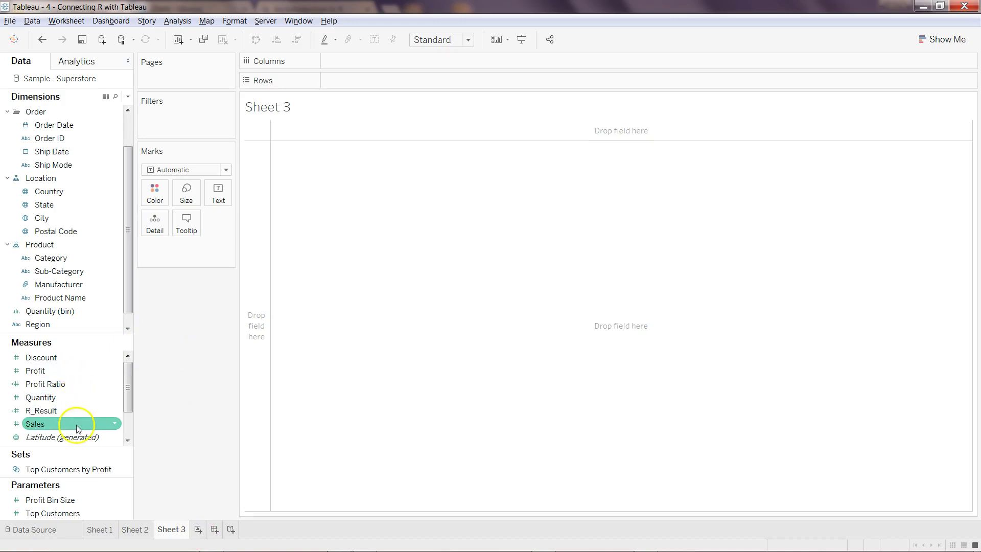
left_click_drag(76, 428, 401, 86)
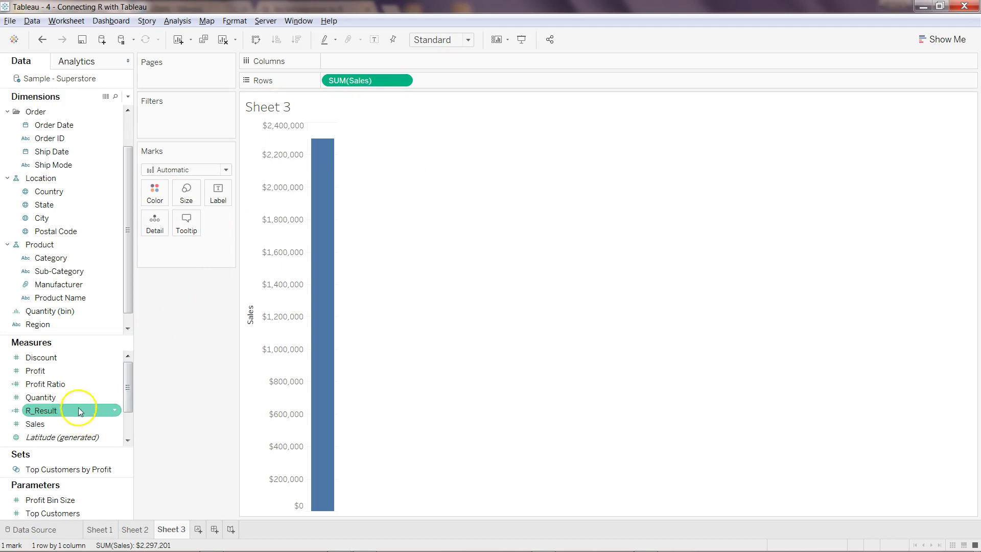
left_click_drag(77, 397, 447, 68)
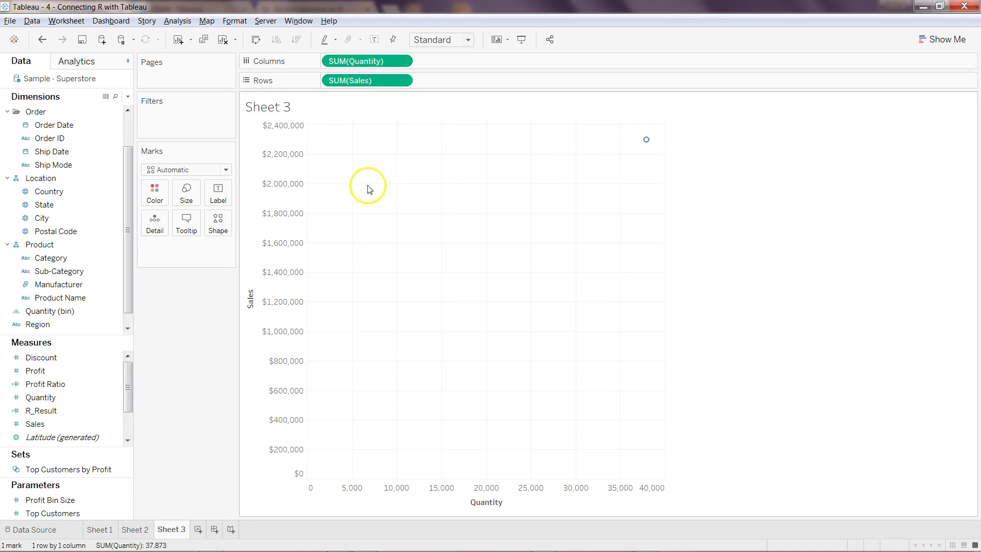
- Uncheck Analysis > Aggregate Measures to show all 9,994 Sales vs Quantity marks
left_click(184, 26)
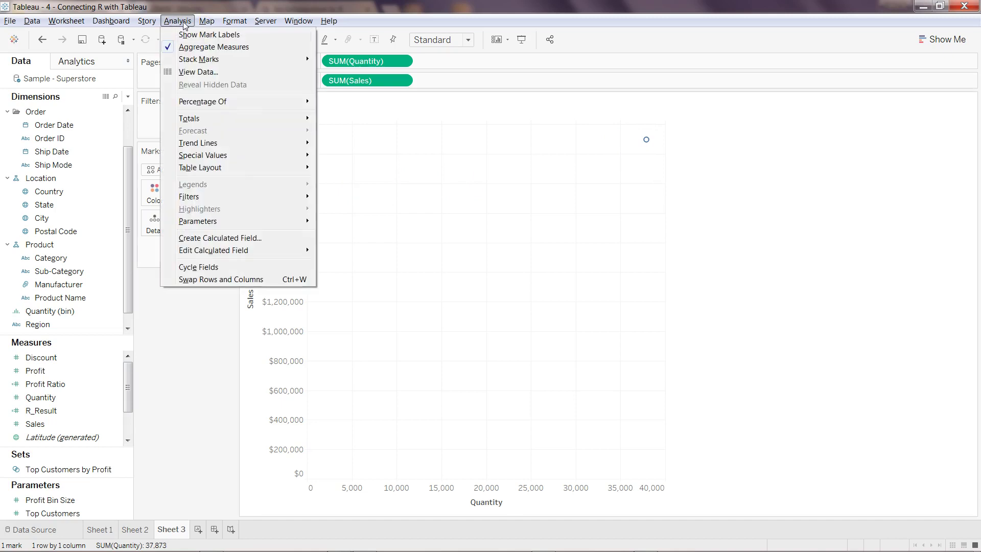
left_click(189, 47)
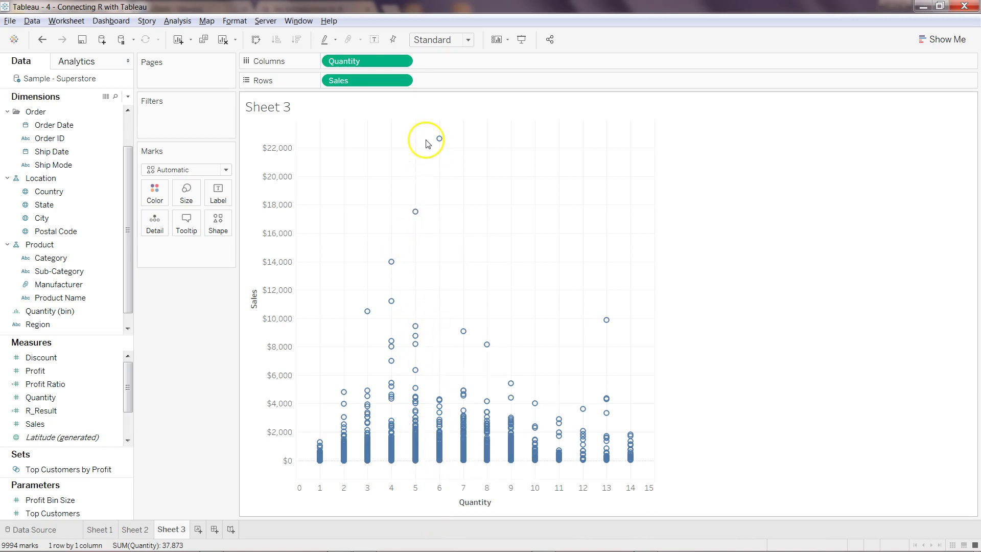
mouse_move(439, 139)
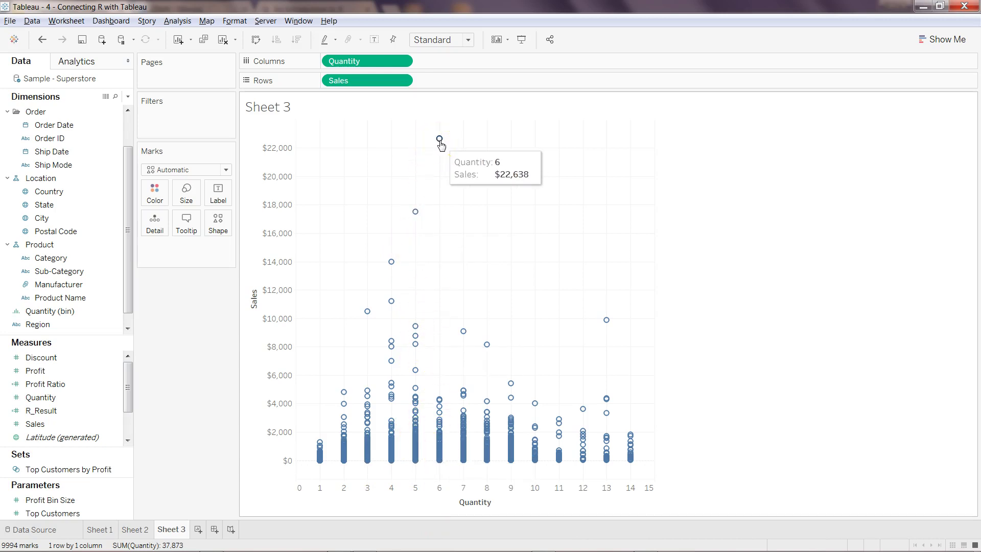
left_click(431, 213)
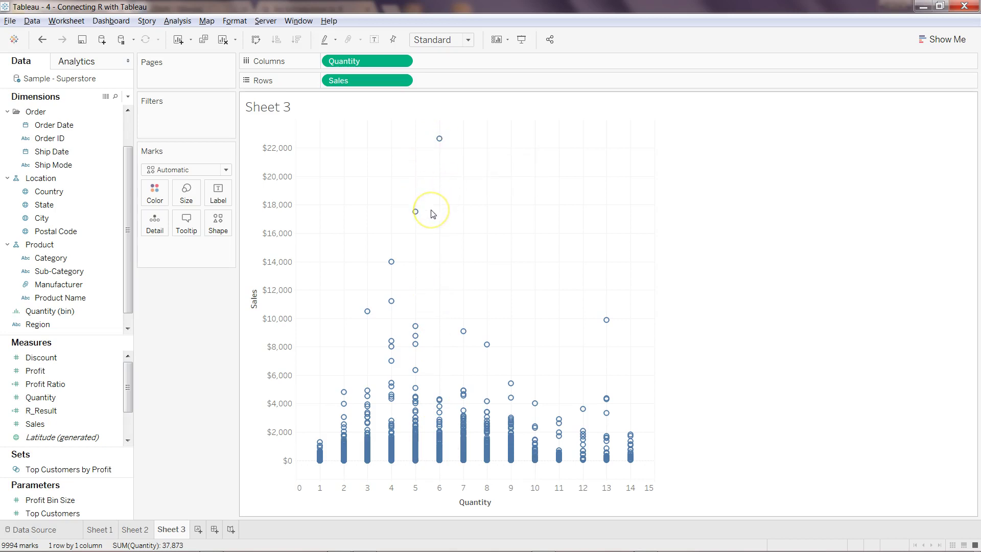
left_click(401, 215)
- Swap Quantity for Profit on Columns, then lasso the loss-making marks and deselect them
left_click(350, 51)
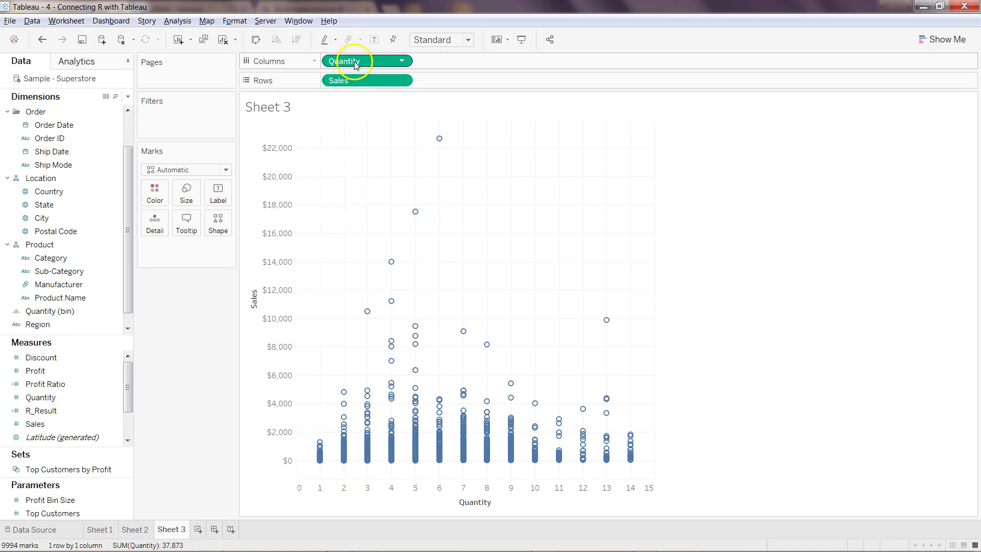
mouse_move(353, 62)
left_mouse_down()
mouse_move(62, 366)
mouse_move(335, 159)
mouse_move(389, 64)
left_mouse_up()
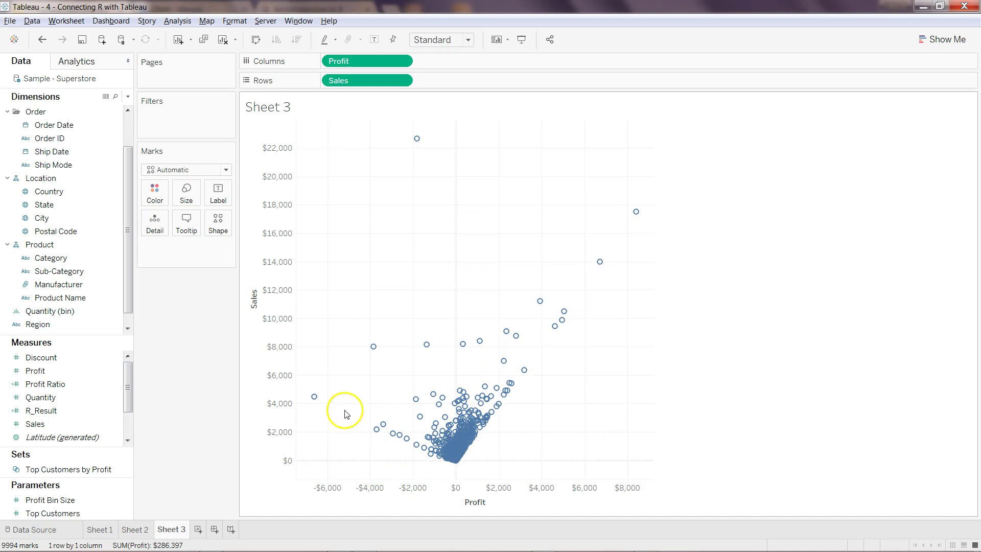
mouse_move(299, 300)
left_mouse_down()
mouse_move(334, 384)
mouse_move(448, 465)
left_mouse_up()
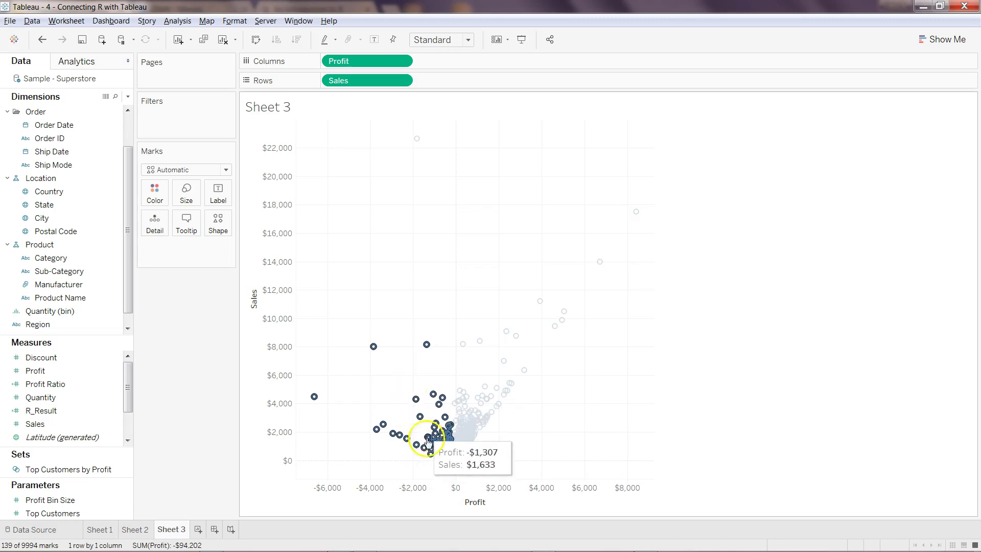
left_click(490, 296)
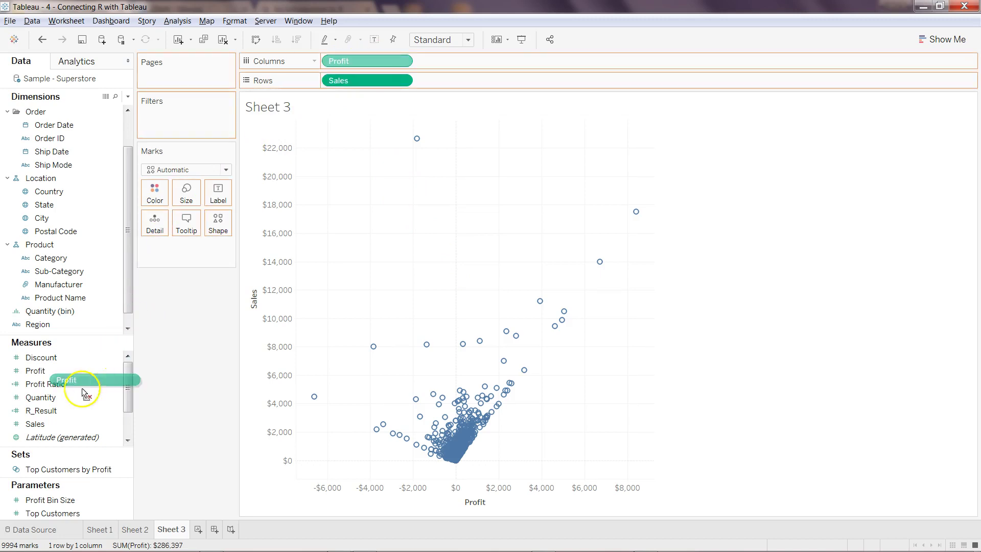
- Replace Profit with Discount on Columns, stacking Sales marks from 0% to 80%
mouse_move(366, 66)
left_mouse_down()
mouse_move(76, 389)
mouse_move(393, 70)
left_mouse_up()
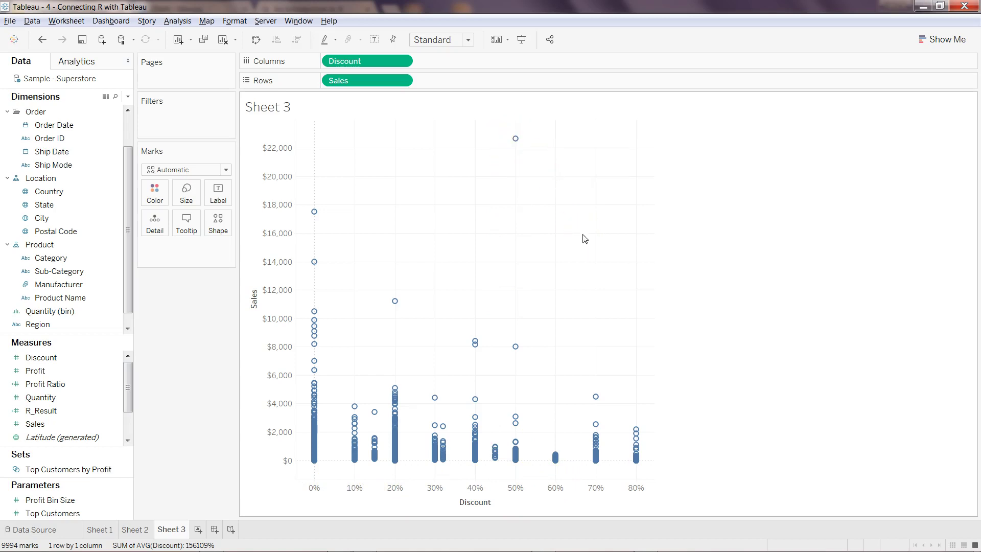
left_click(583, 238)
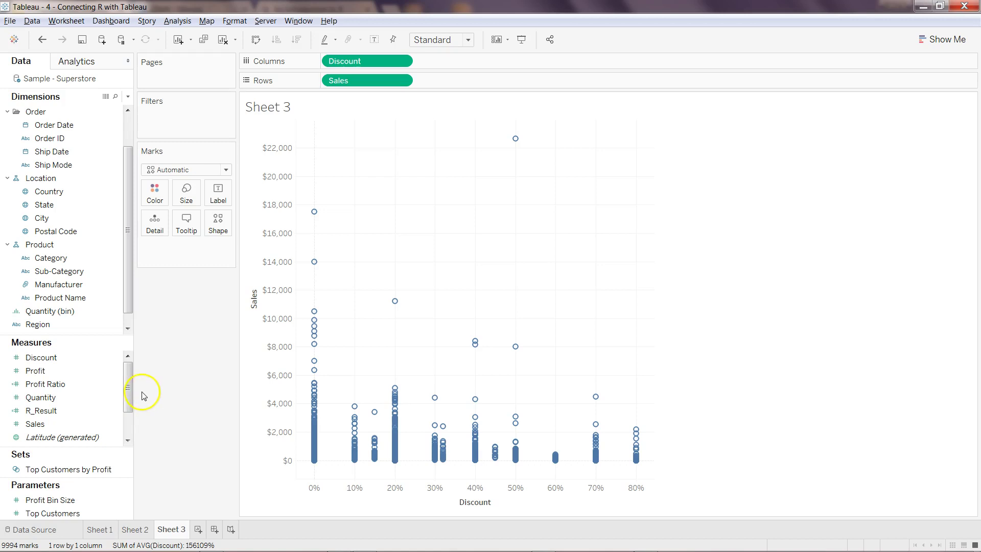
mouse_move(134, 376)
left_mouse_down()
mouse_move(132, 408)
mouse_move(136, 366)
left_mouse_up()
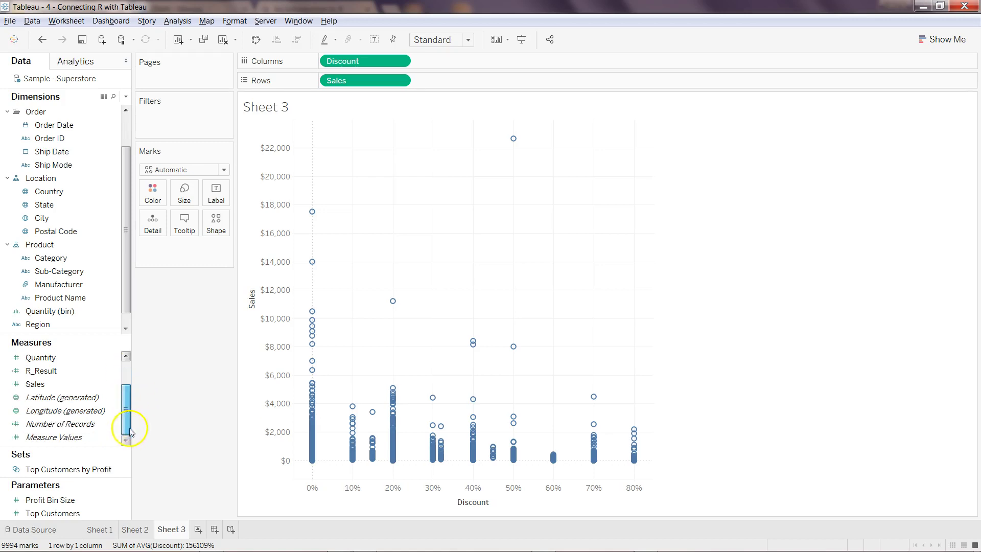